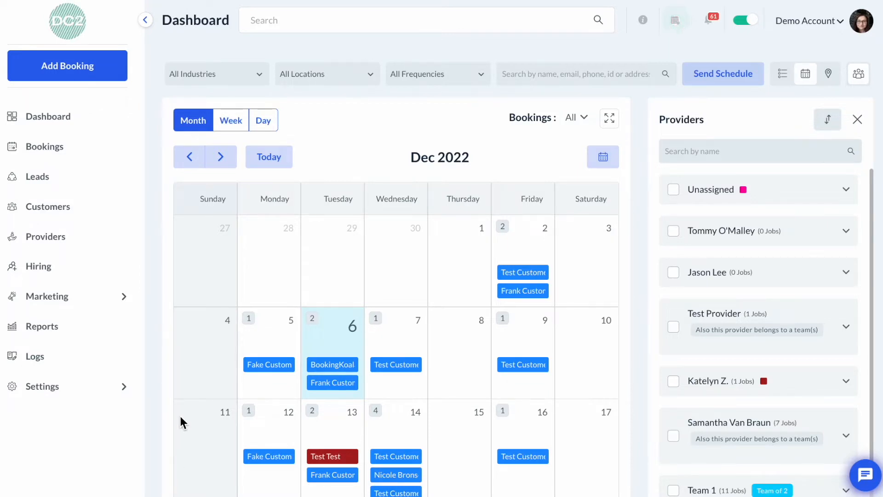
Open the Add/Combine Form settings for the Office Cleaning industry
{"action": "left_click", "coordinate": [101, 391]}
{"action": "scroll", "coordinate": [103, 393], "scroll_direction": "down", "scroll_amount": 3}
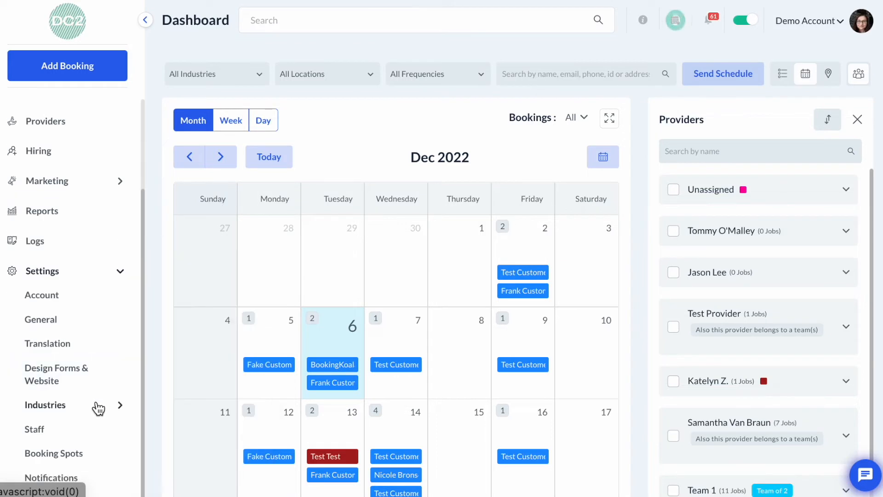
{"action": "left_click", "coordinate": [97, 408]}
{"action": "scroll", "coordinate": [95, 406], "scroll_direction": "down", "scroll_amount": 3}
{"action": "left_click", "coordinate": [88, 315]}
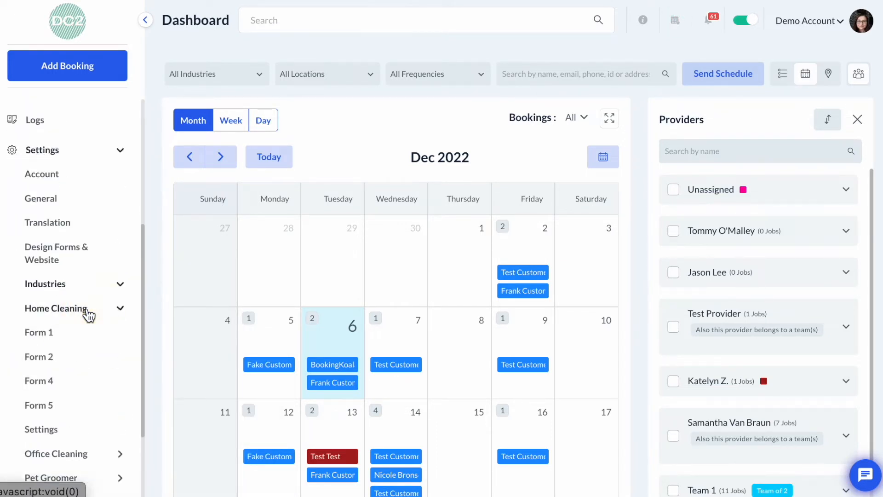
{"action": "mouse_move", "coordinate": [71, 391]}
{"action": "mouse_move", "coordinate": [71, 340]}
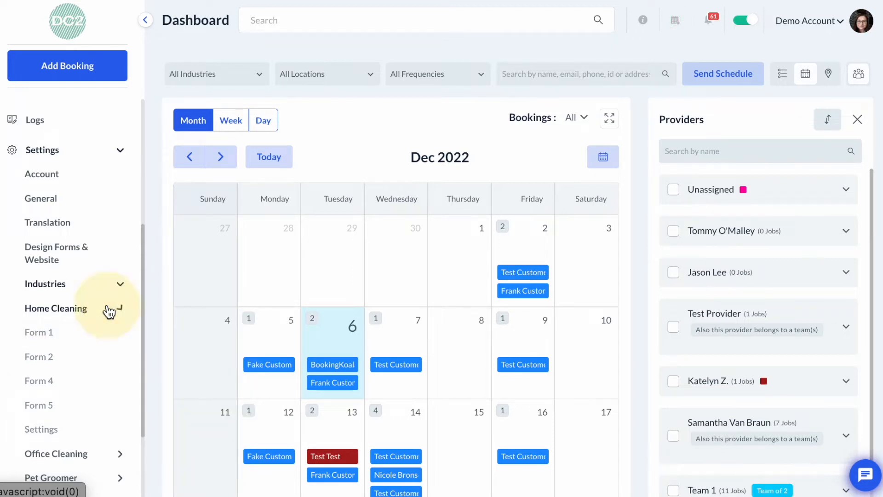
{"action": "left_click", "coordinate": [113, 309]}
{"action": "left_click", "coordinate": [111, 338]}
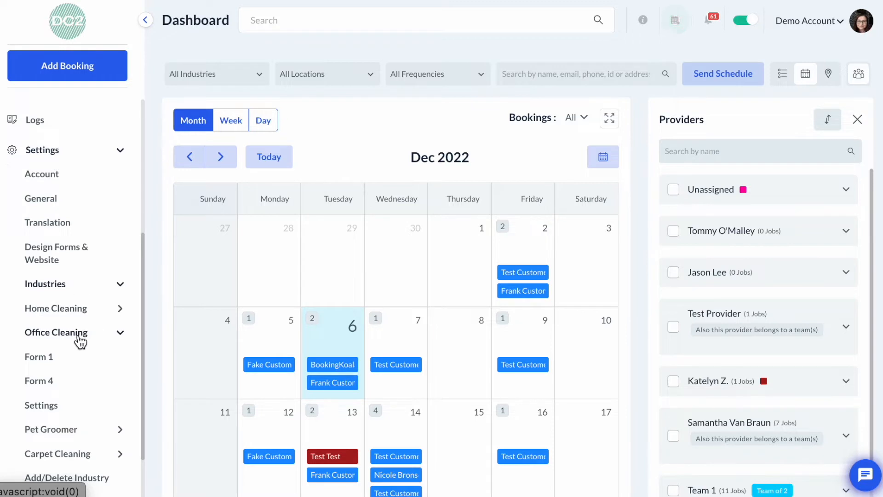
{"action": "mouse_move", "coordinate": [53, 405]}
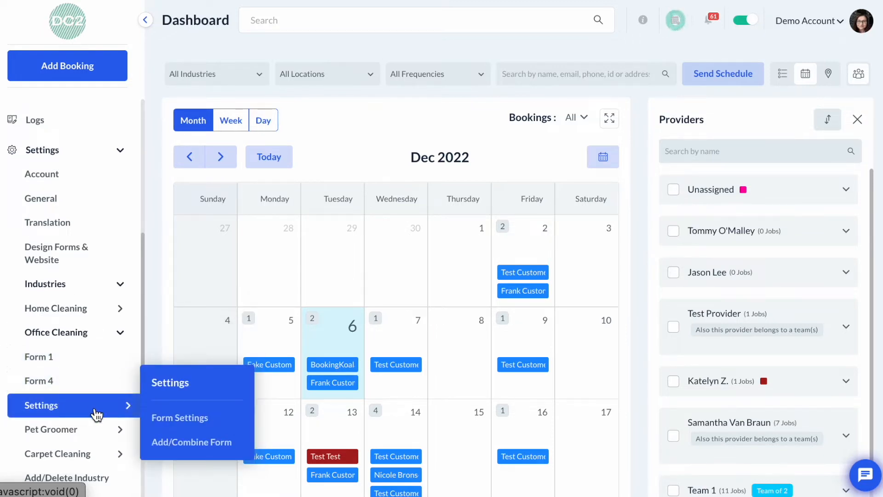
{"action": "left_click", "coordinate": [193, 443]}
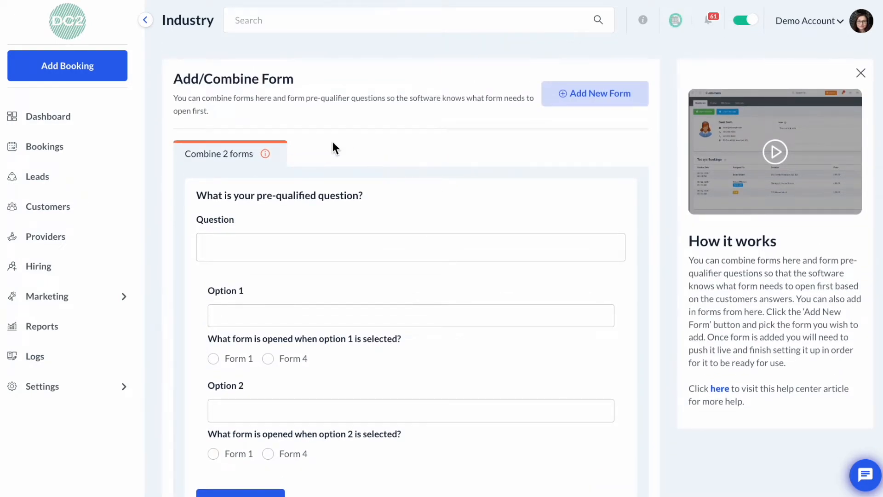
Examine the combine-form fields and the Office Cleaning forms and Form 1 sections listed in the sidebar
{"action": "scroll", "coordinate": [421, 197], "scroll_direction": "down", "scroll_amount": 1}
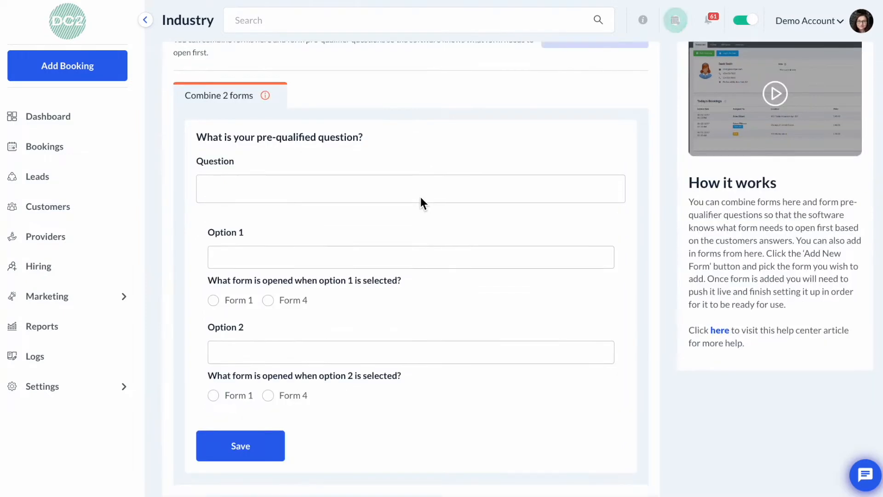
{"action": "scroll", "coordinate": [421, 198], "scroll_direction": "down", "scroll_amount": 1}
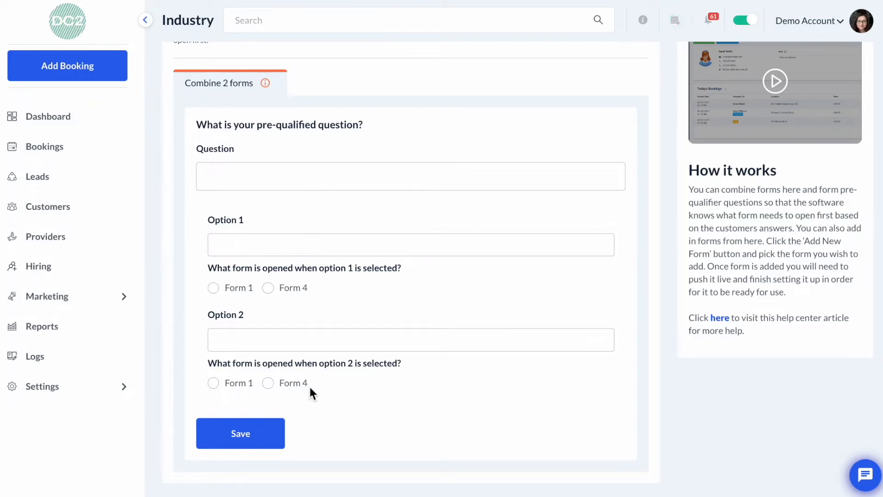
{"action": "left_click", "coordinate": [307, 172]}
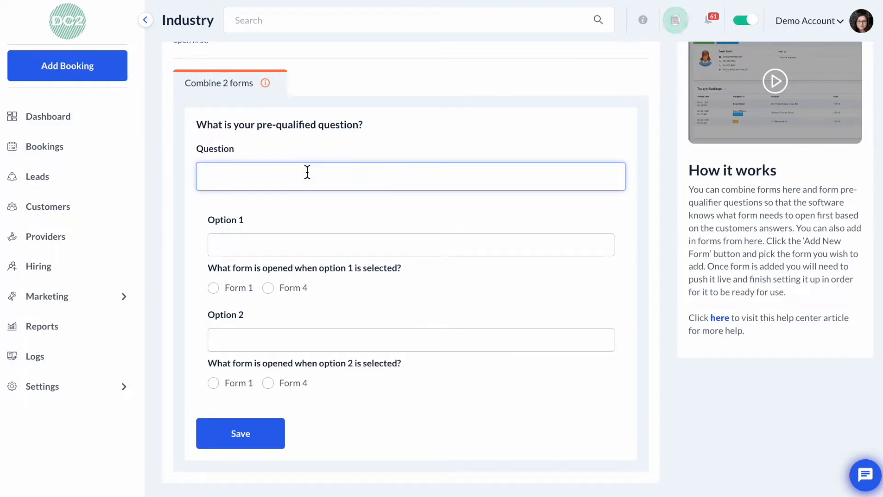
{"action": "left_click", "coordinate": [102, 387]}
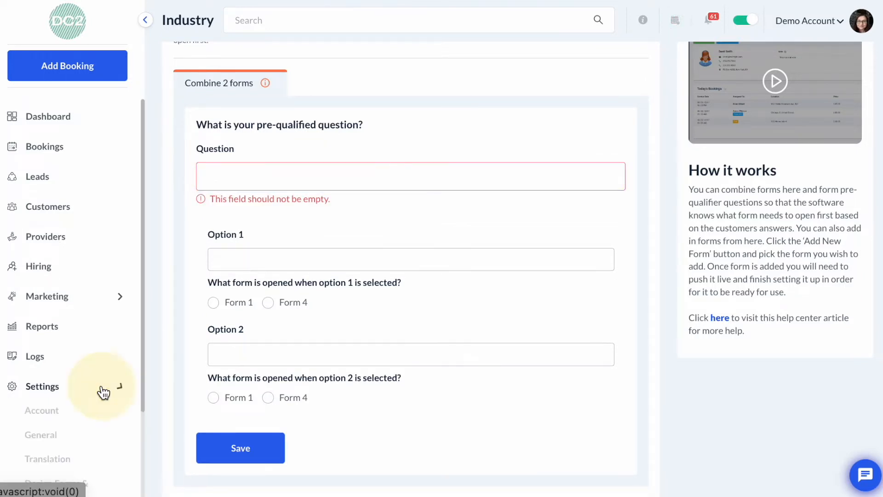
{"action": "left_click", "coordinate": [79, 406]}
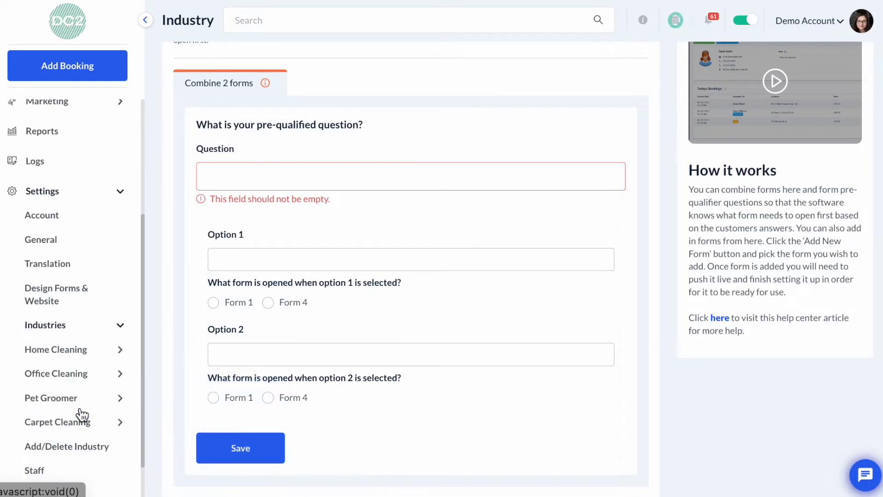
{"action": "left_click", "coordinate": [98, 333]}
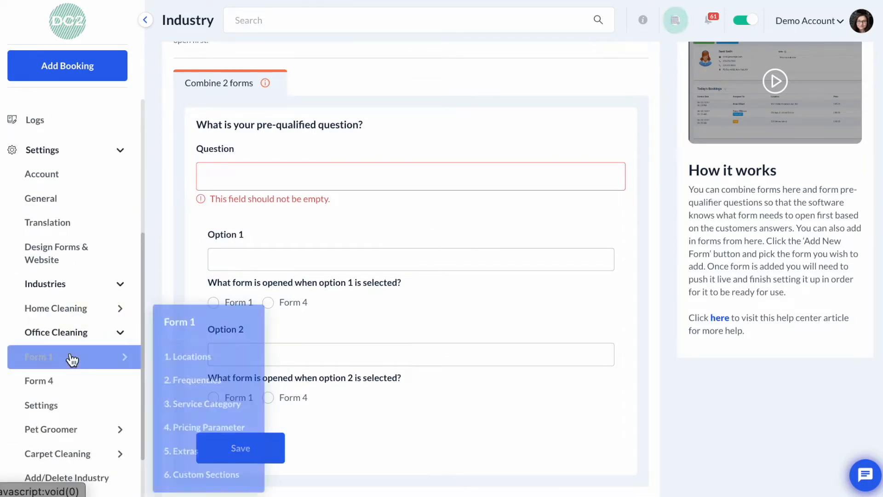
{"action": "mouse_move", "coordinate": [86, 362]}
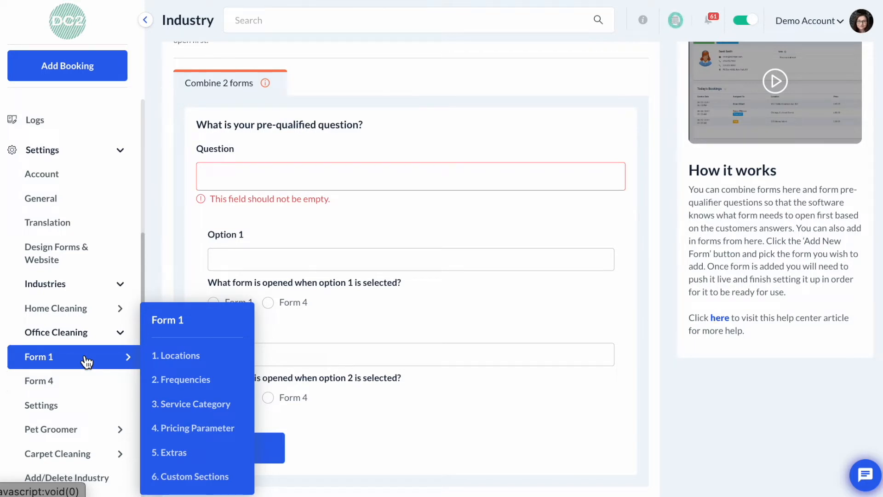
{"action": "mouse_move", "coordinate": [87, 387]}
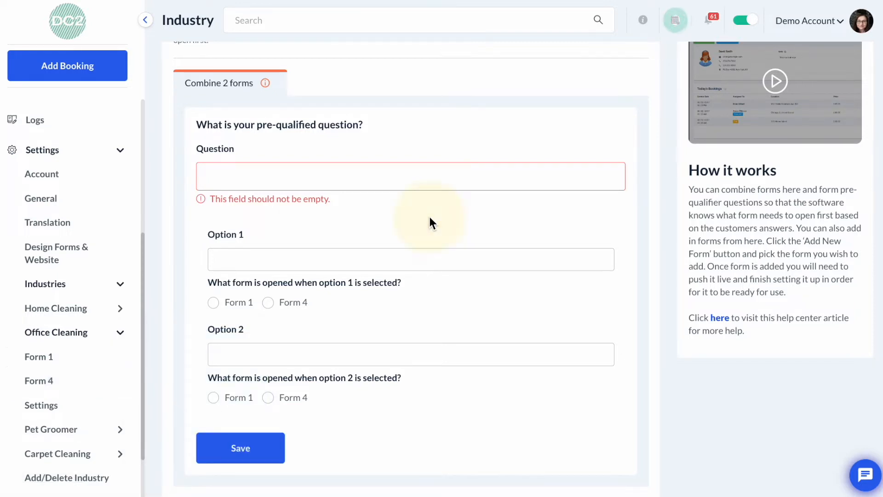
{"action": "scroll", "coordinate": [430, 216], "scroll_direction": "up", "scroll_amount": 2}
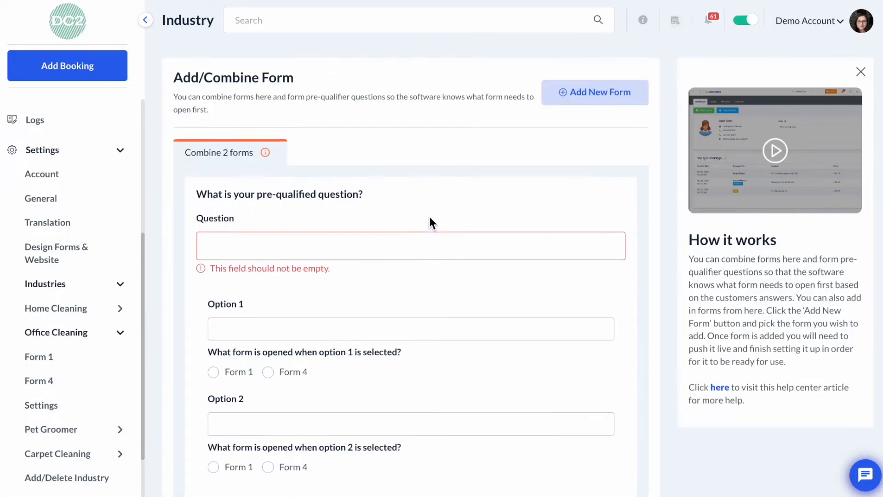
Enter the pre-qualifier question "What type of pricing would you like to see?"
{"action": "left_click", "coordinate": [344, 245]}
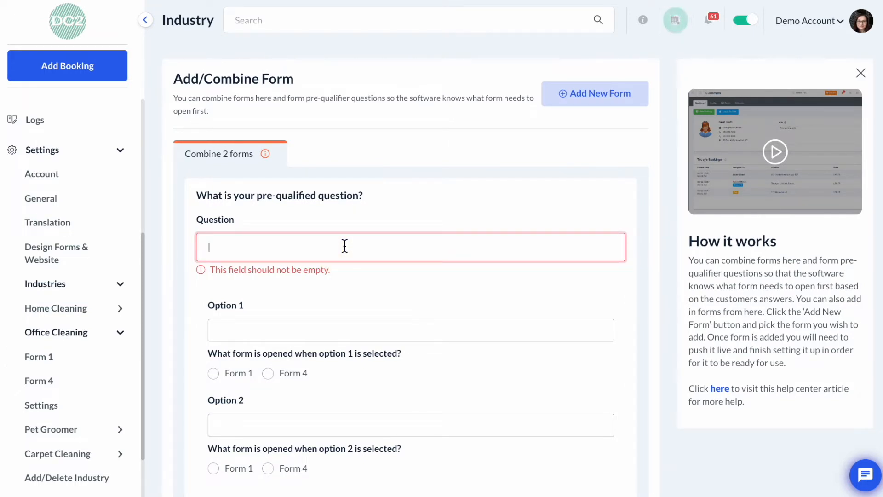
{"action": "type", "text": "What type of pricing would you like to see?"}
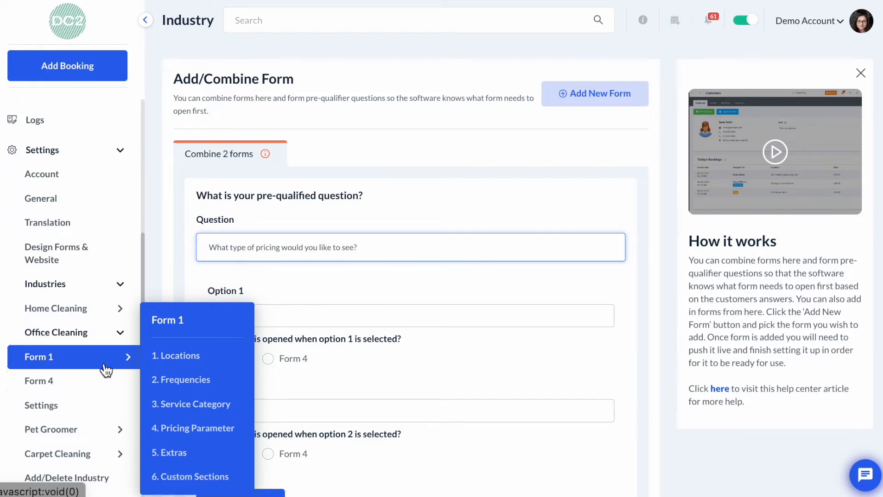
Set option 1 to "Flat-rate pricing" and have it open Form 1
{"action": "left_click", "coordinate": [290, 319]}
{"action": "left_click", "coordinate": [242, 364]}
{"action": "left_click", "coordinate": [253, 315]}
{"action": "type", "text": "Flat-rate pricing"}
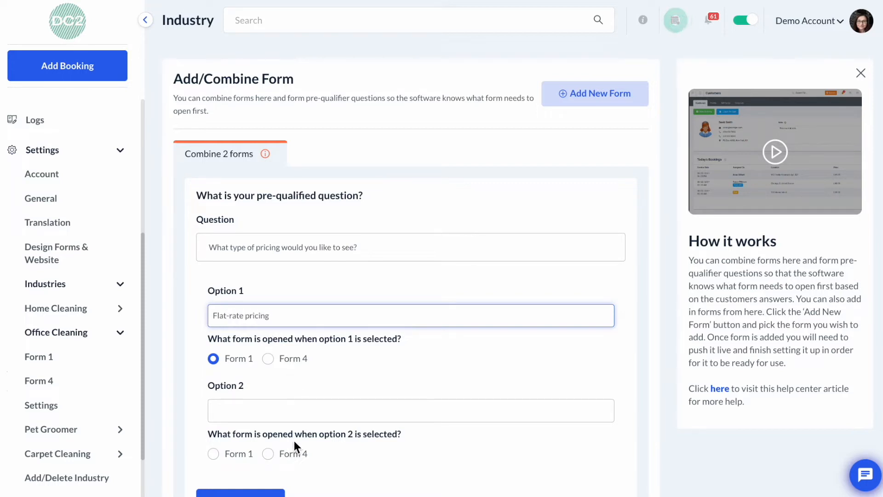
Set option 2 to "Pricing per square foot" and have it open Form 4
{"action": "scroll", "coordinate": [296, 460], "scroll_direction": "down", "scroll_amount": 2}
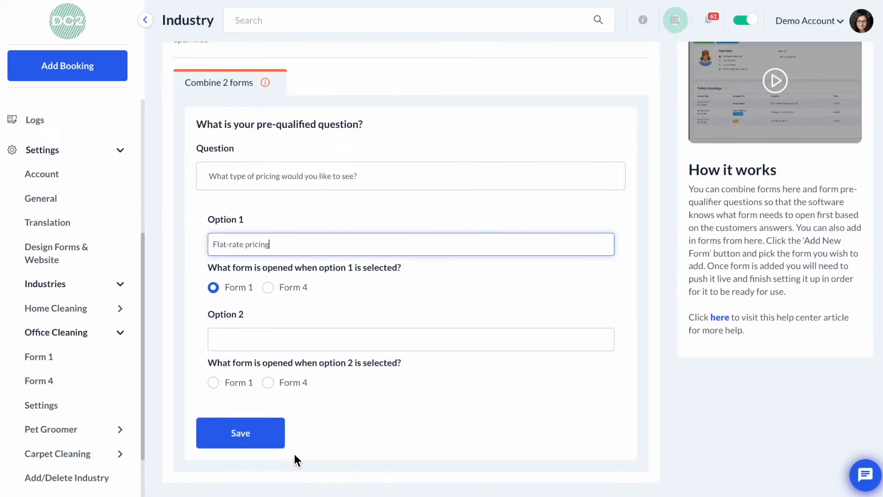
{"action": "left_click", "coordinate": [292, 390]}
{"action": "left_click", "coordinate": [288, 338]}
{"action": "type", "text": "Pr"}
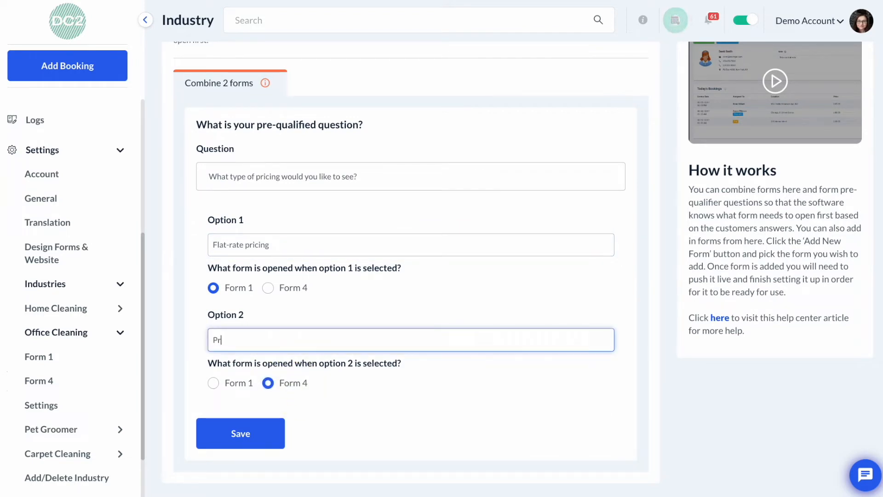
{"action": "type", "text": "icing per s"}
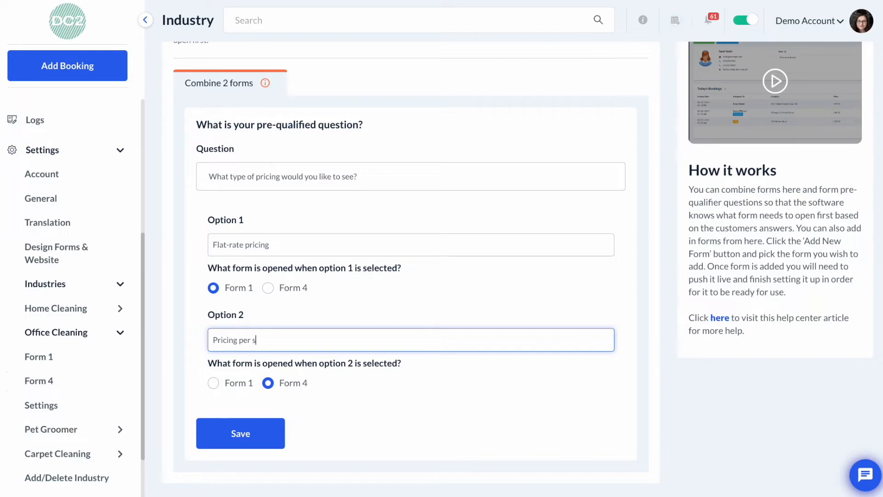
{"action": "type", "text": "quare foot"}
{"action": "left_click", "coordinate": [352, 390]}
Save the form combination
{"action": "scroll", "coordinate": [353, 393], "scroll_direction": "up", "scroll_amount": 2}
{"action": "scroll", "coordinate": [353, 394], "scroll_direction": "down", "scroll_amount": 2}
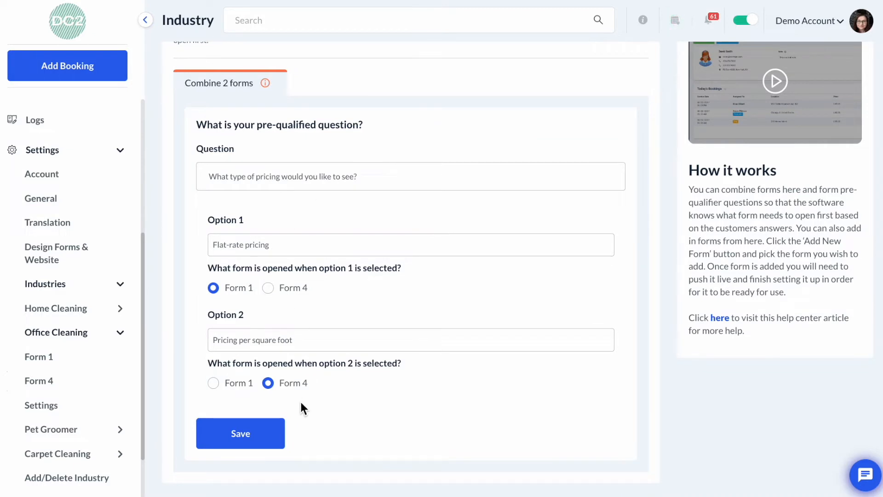
{"action": "left_click", "coordinate": [243, 439]}
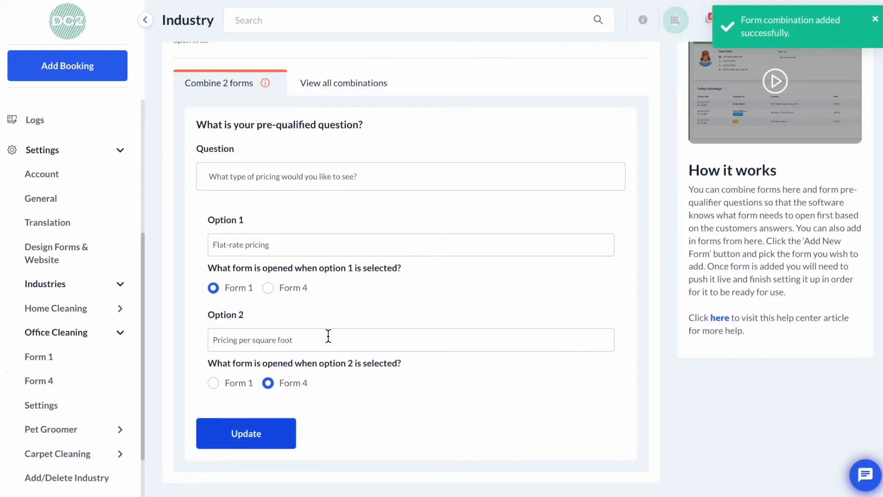
Review the saved combination and its edit and delete options in the combinations list
{"action": "scroll", "coordinate": [329, 340], "scroll_direction": "up", "scroll_amount": 2}
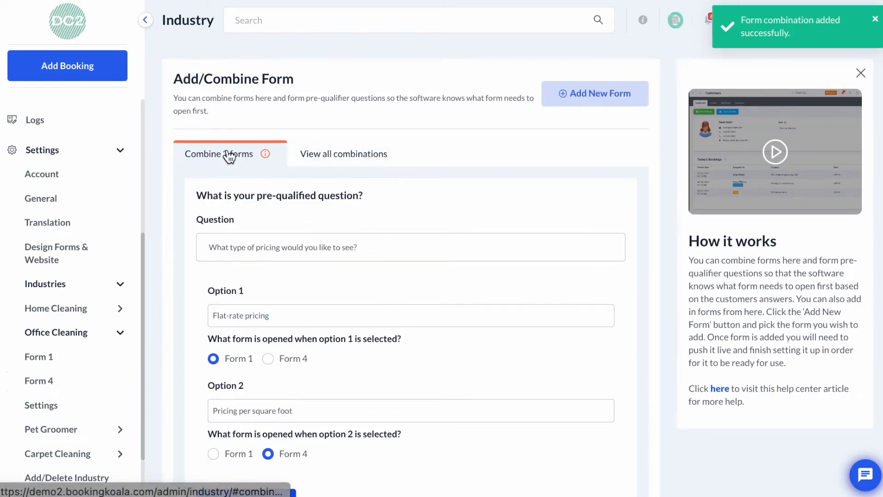
{"action": "left_click", "coordinate": [355, 165]}
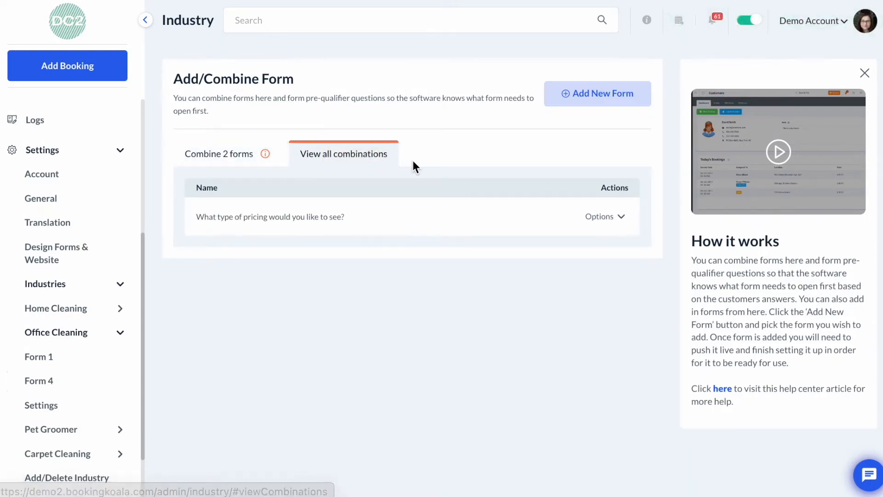
{"action": "left_click", "coordinate": [606, 218]}
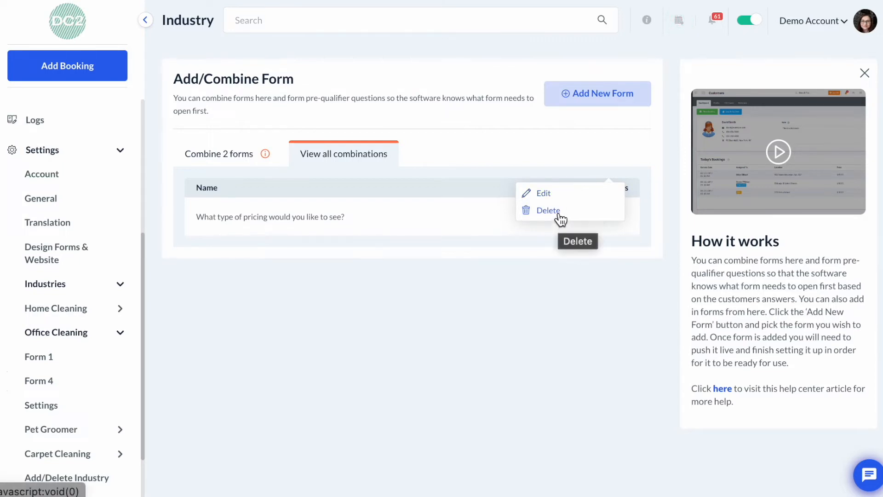
{"action": "left_click", "coordinate": [206, 162]}
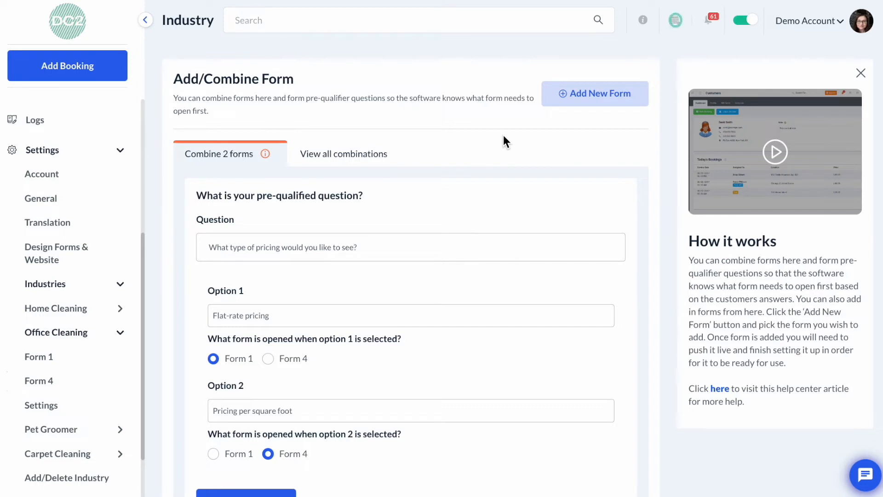
Start adding a new form to the industry and review the available forms
{"action": "mouse_move", "coordinate": [83, 410]}
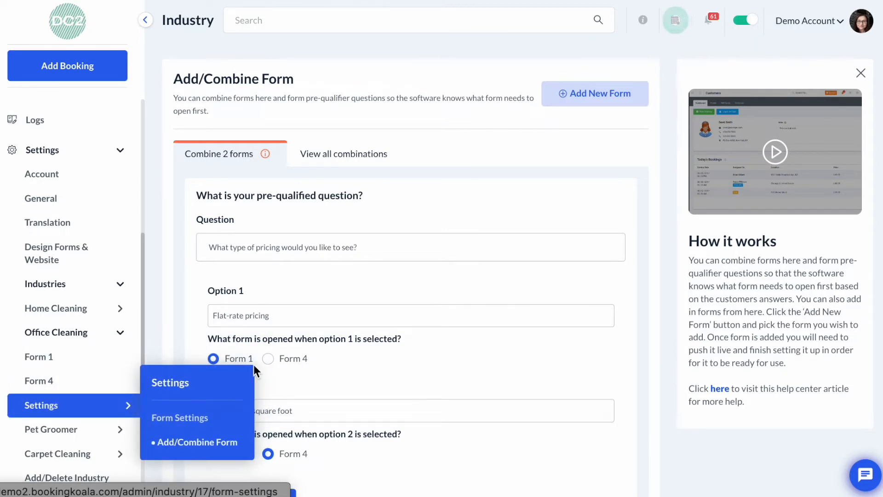
{"action": "left_click", "coordinate": [604, 103]}
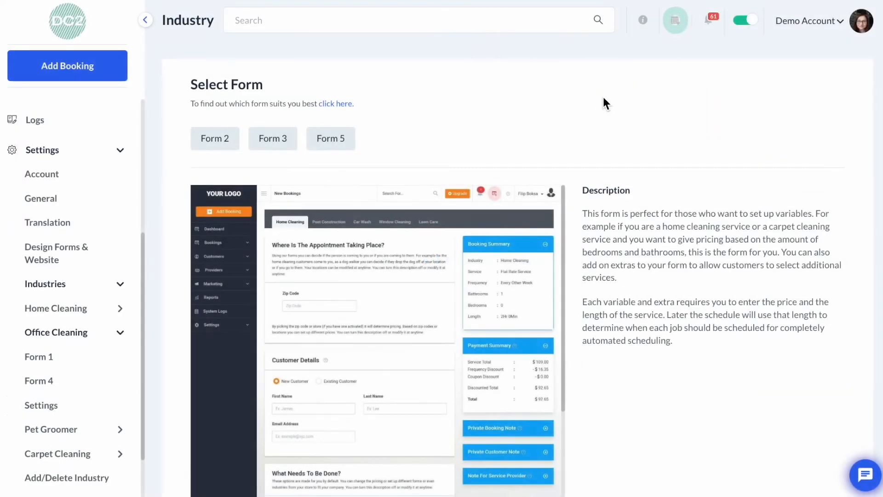
{"action": "scroll", "coordinate": [603, 103], "scroll_direction": "down", "scroll_amount": 1}
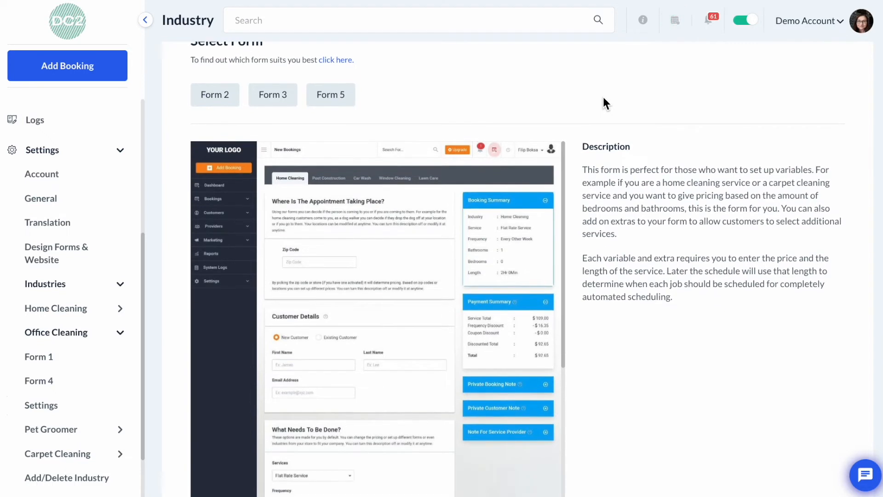
{"action": "scroll", "coordinate": [603, 95], "scroll_direction": "down", "scroll_amount": 2}
{"action": "scroll", "coordinate": [602, 94], "scroll_direction": "up", "scroll_amount": 3}
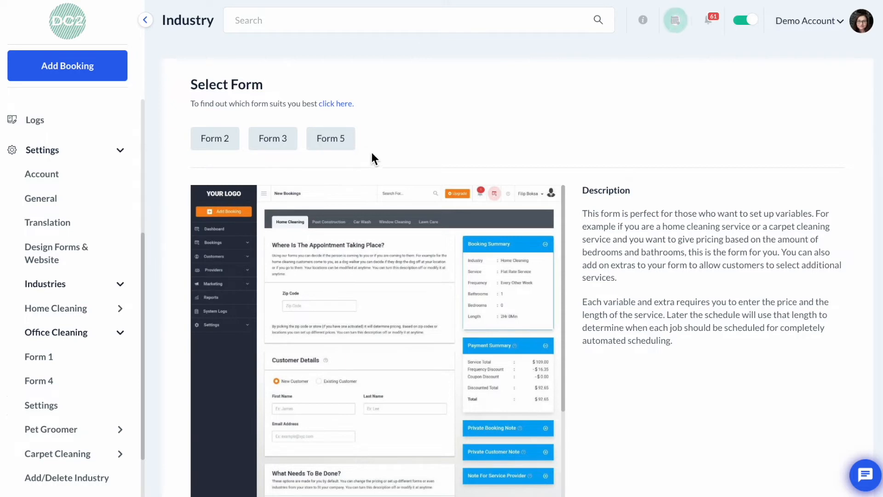
Pick Form 5, the hourly form, review its description, and proceed to add it to the industry
{"action": "left_click", "coordinate": [341, 147]}
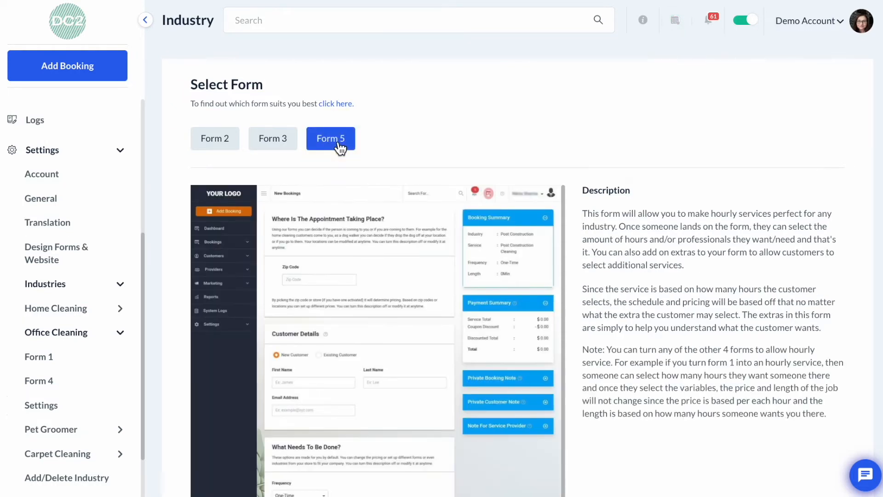
{"action": "scroll", "coordinate": [551, 137], "scroll_direction": "down", "scroll_amount": 1}
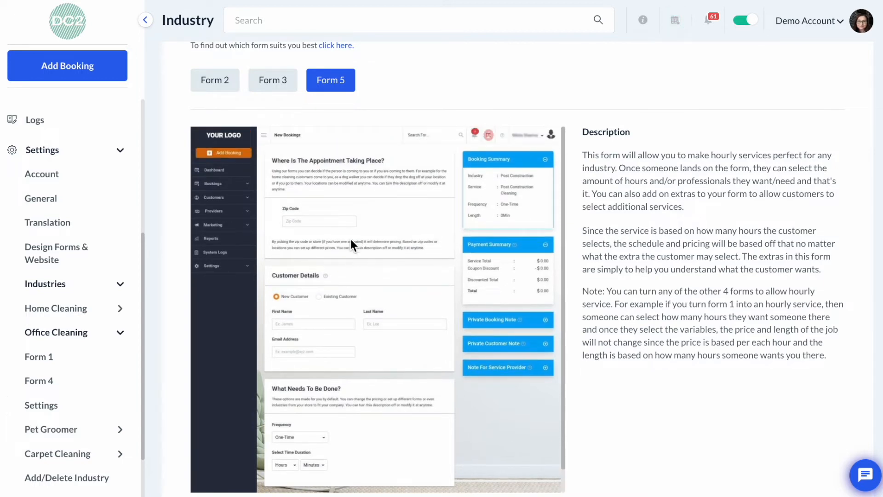
{"action": "scroll", "coordinate": [350, 238], "scroll_direction": "down", "scroll_amount": 1}
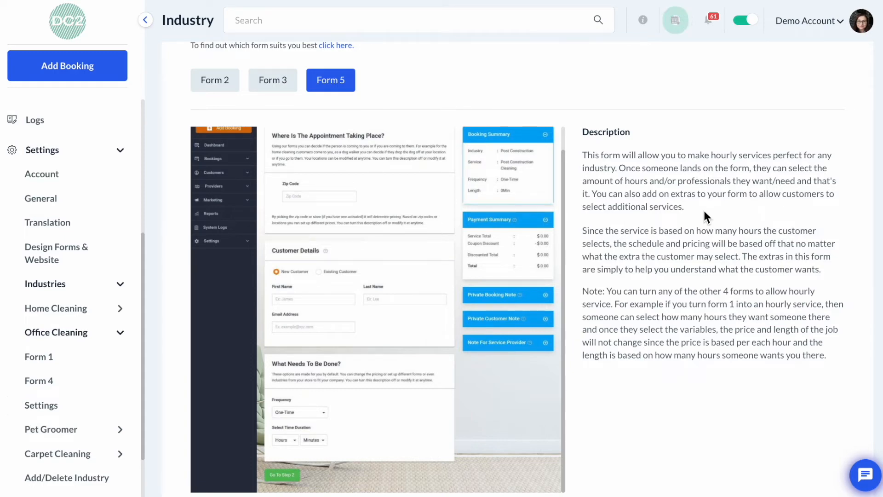
{"action": "scroll", "coordinate": [703, 208], "scroll_direction": "down", "scroll_amount": 2}
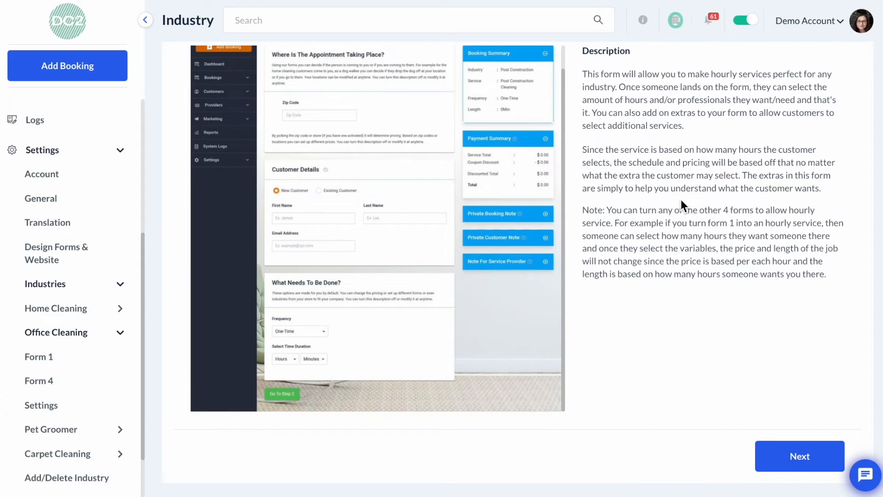
{"action": "left_click", "coordinate": [798, 454]}
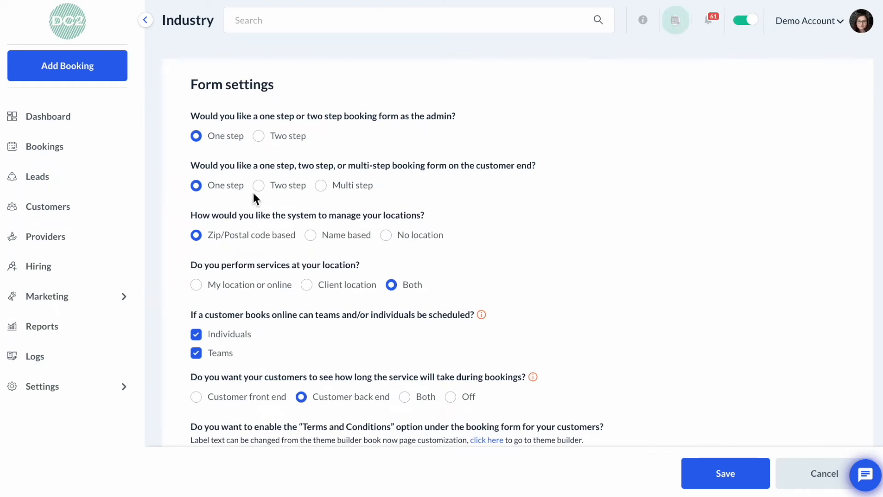
Expand the Office Cleaning industry menu and its Settings entry to check the forms listed
{"action": "left_click", "coordinate": [78, 386]}
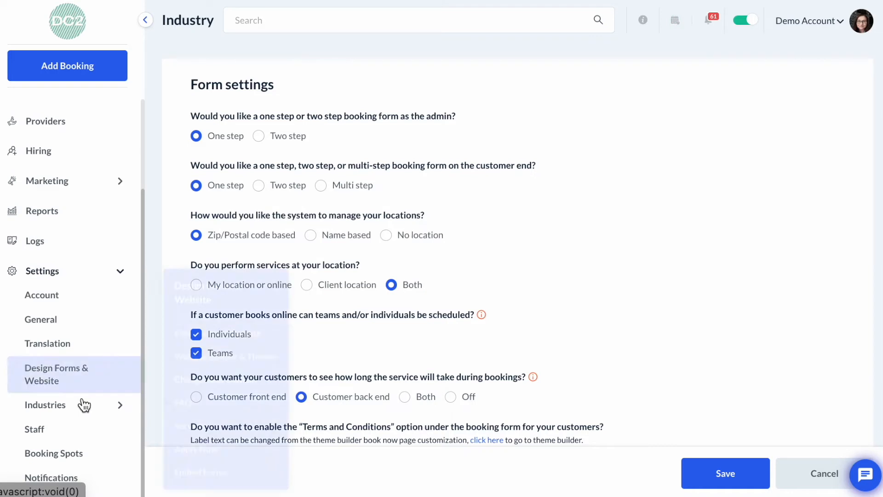
{"action": "left_click", "coordinate": [88, 411]}
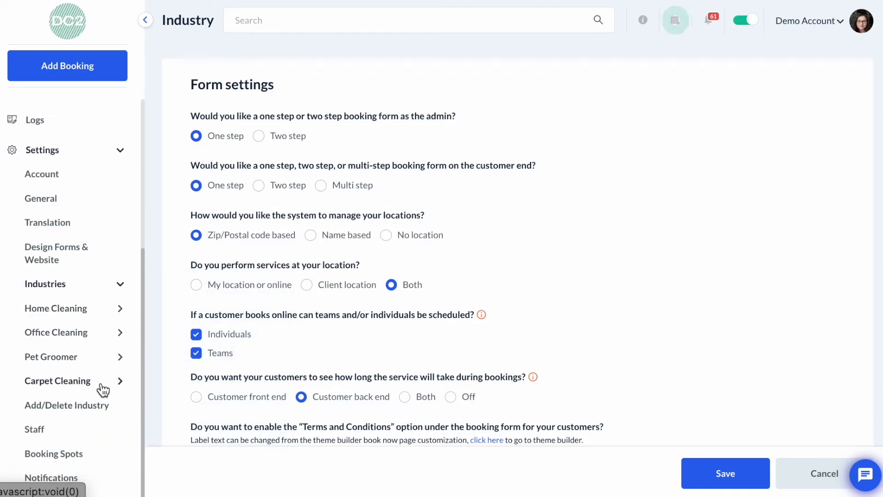
{"action": "left_click", "coordinate": [99, 332]}
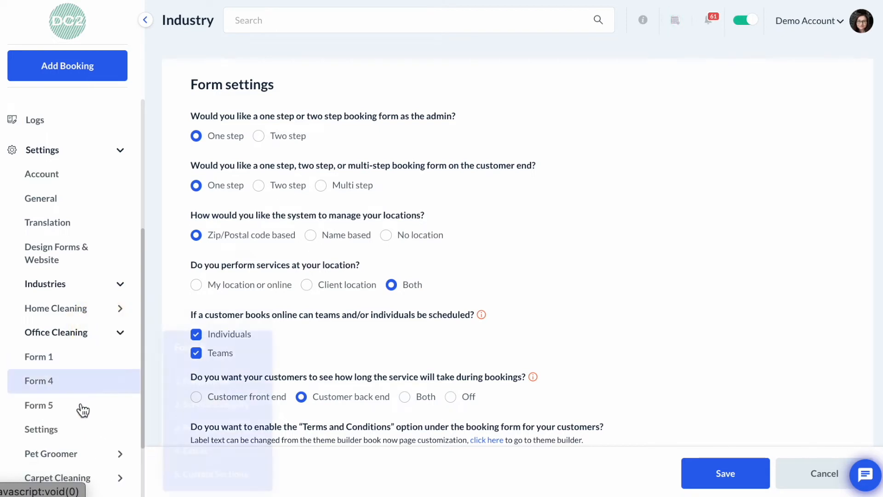
{"action": "left_click", "coordinate": [83, 430]}
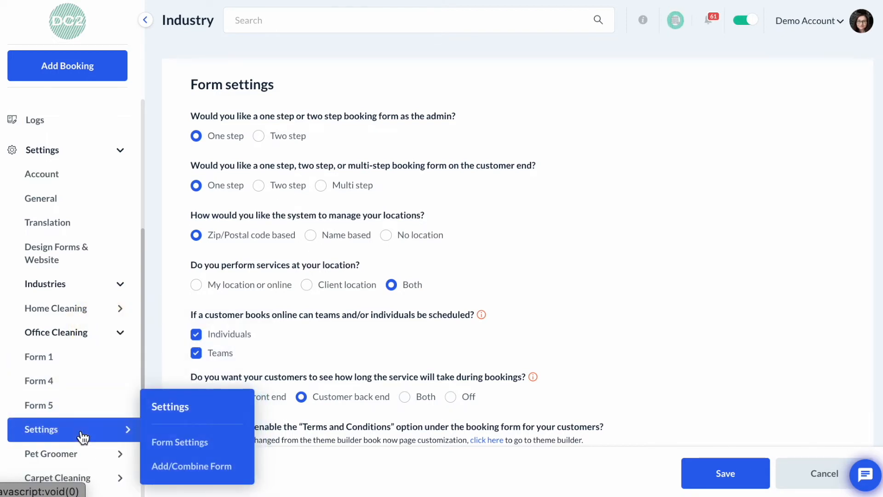
{"action": "left_click", "coordinate": [162, 444]}
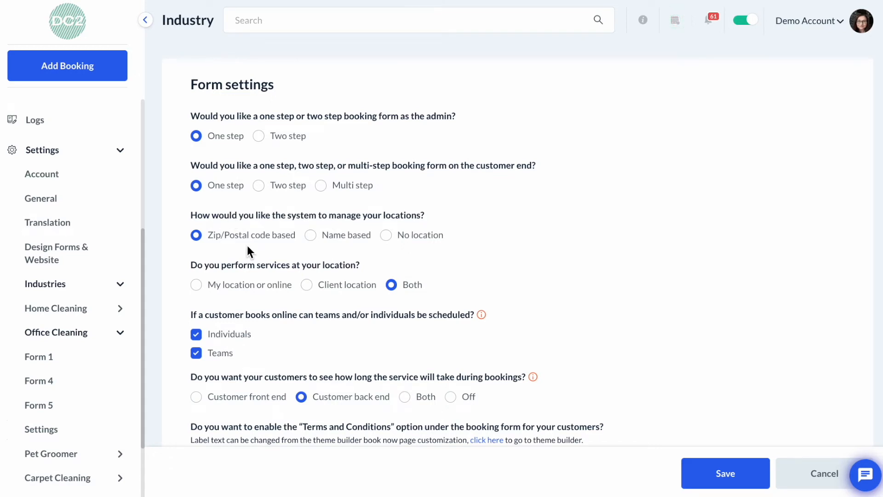
Save the new form's default form settings and go to the form listing
{"action": "scroll", "coordinate": [247, 247], "scroll_direction": "down", "scroll_amount": 2}
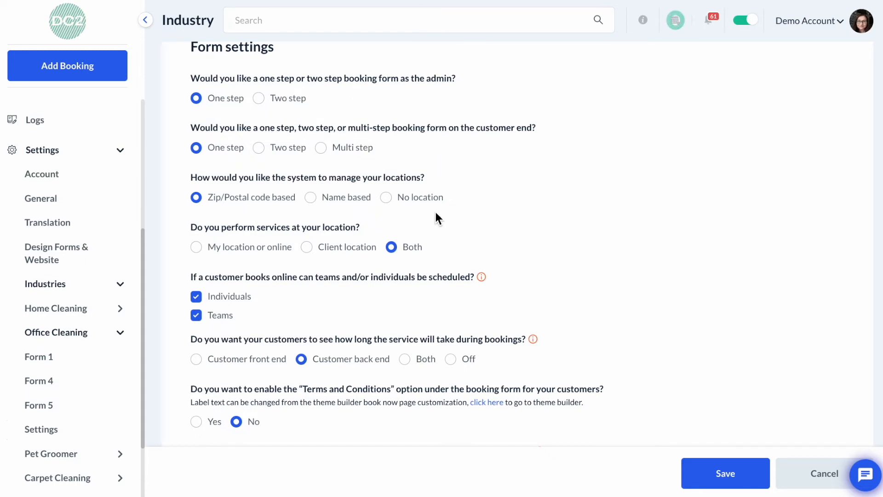
{"action": "scroll", "coordinate": [435, 213], "scroll_direction": "down", "scroll_amount": 3}
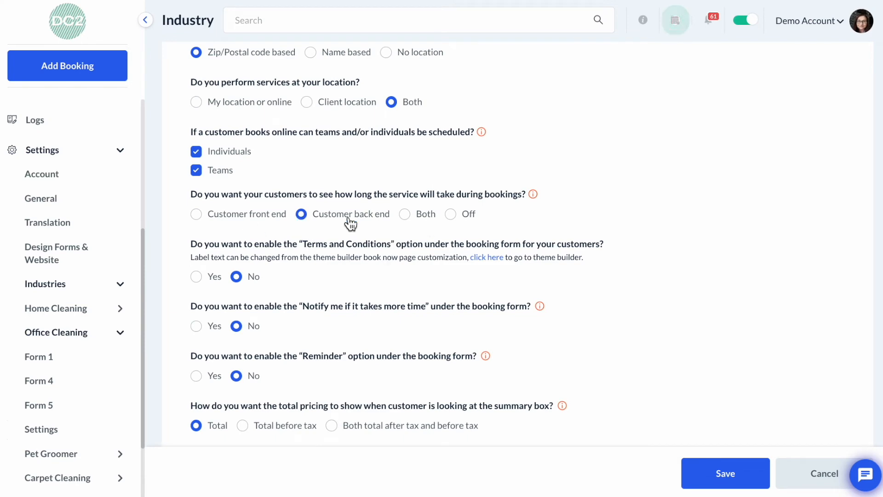
{"action": "scroll", "coordinate": [341, 315], "scroll_direction": "down", "scroll_amount": 6}
{"action": "scroll", "coordinate": [341, 312], "scroll_direction": "down", "scroll_amount": 4}
{"action": "scroll", "coordinate": [341, 312], "scroll_direction": "down", "scroll_amount": 3}
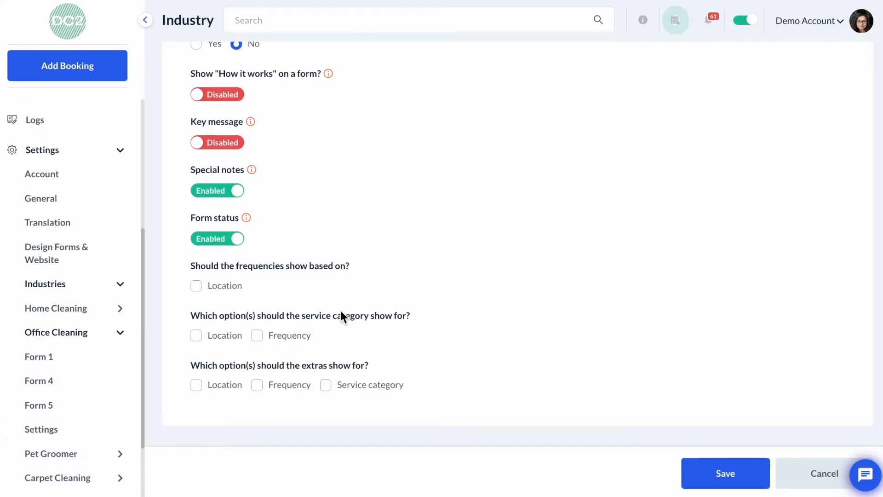
{"action": "left_click", "coordinate": [734, 481]}
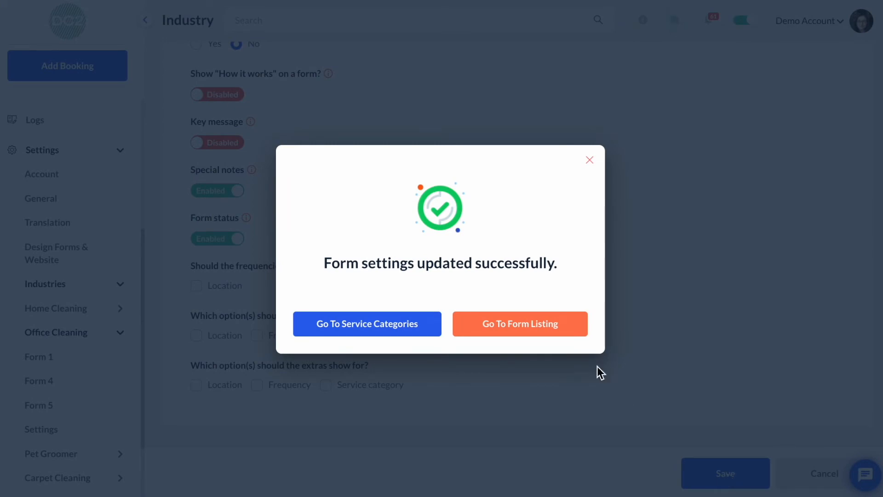
{"action": "left_click", "coordinate": [543, 329]}
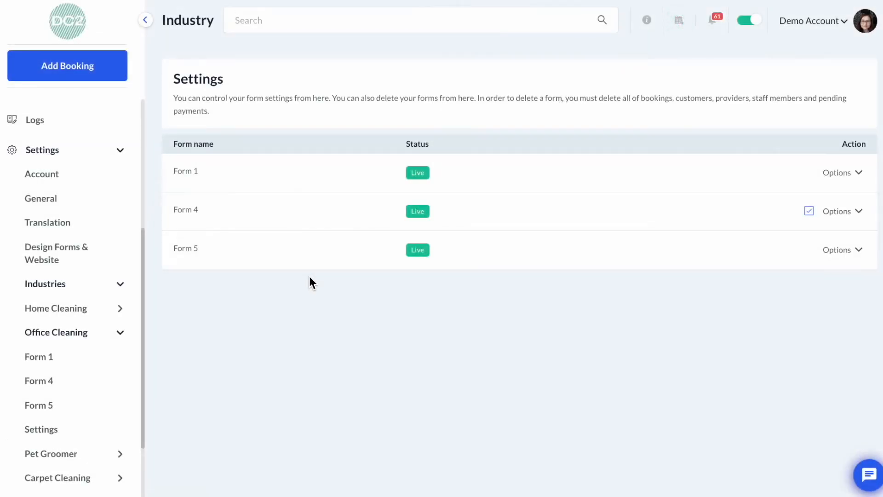
Open the Add/Combine Form page and examine the tab for combining a form with a combination
{"action": "mouse_move", "coordinate": [93, 437]}
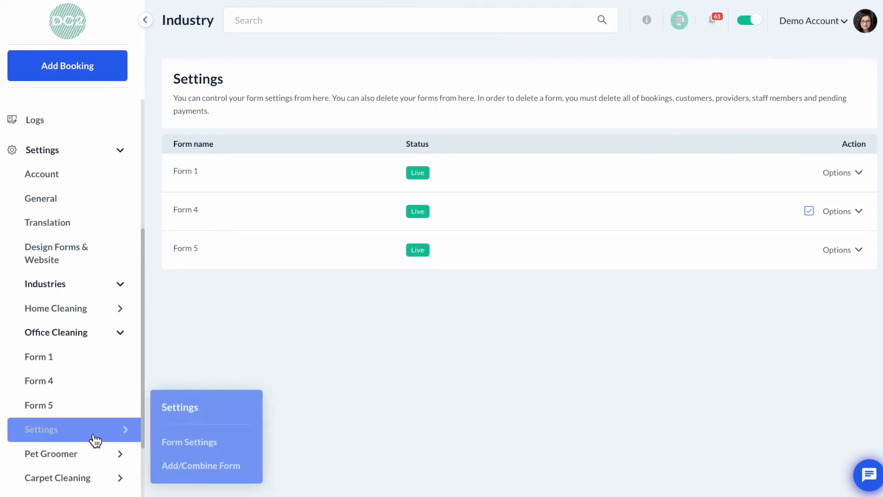
{"action": "left_click", "coordinate": [192, 468]}
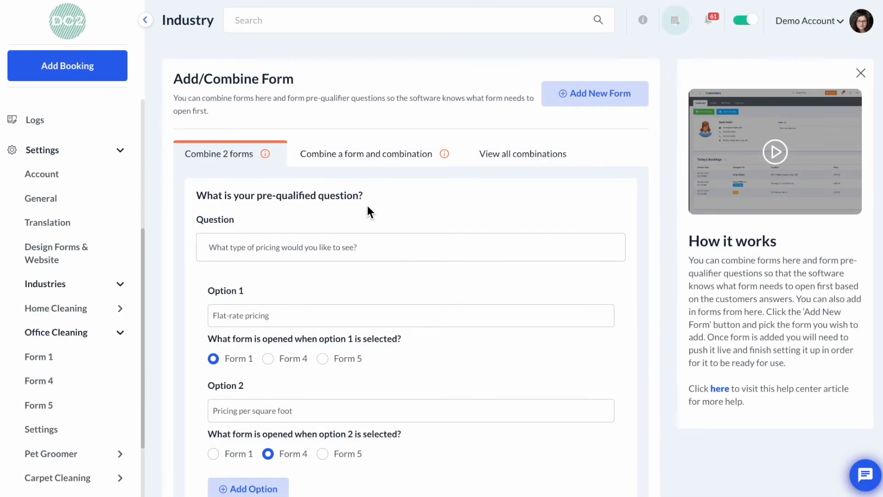
{"action": "scroll", "coordinate": [372, 203], "scroll_direction": "down", "scroll_amount": 2}
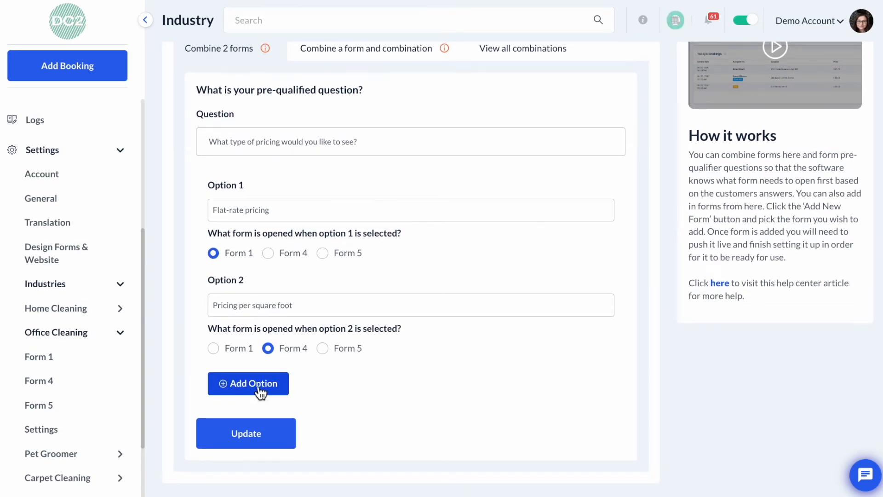
{"action": "scroll", "coordinate": [260, 394], "scroll_direction": "up", "scroll_amount": 2}
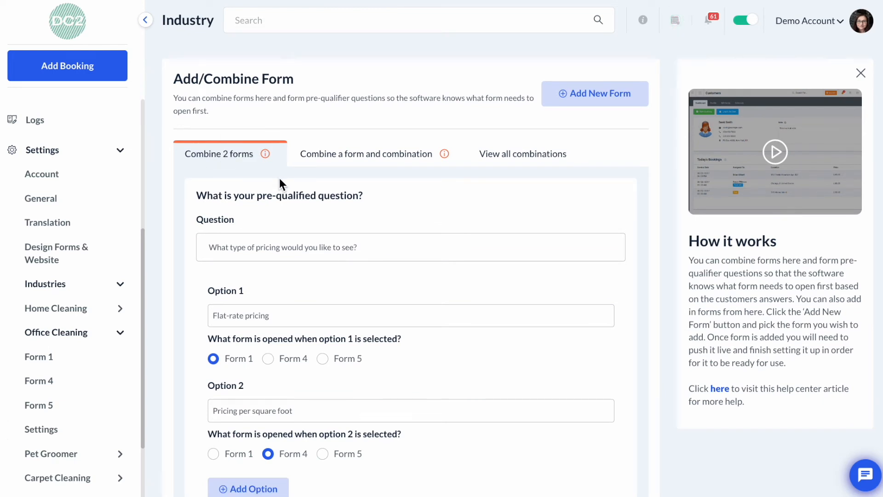
{"action": "left_click", "coordinate": [395, 157]}
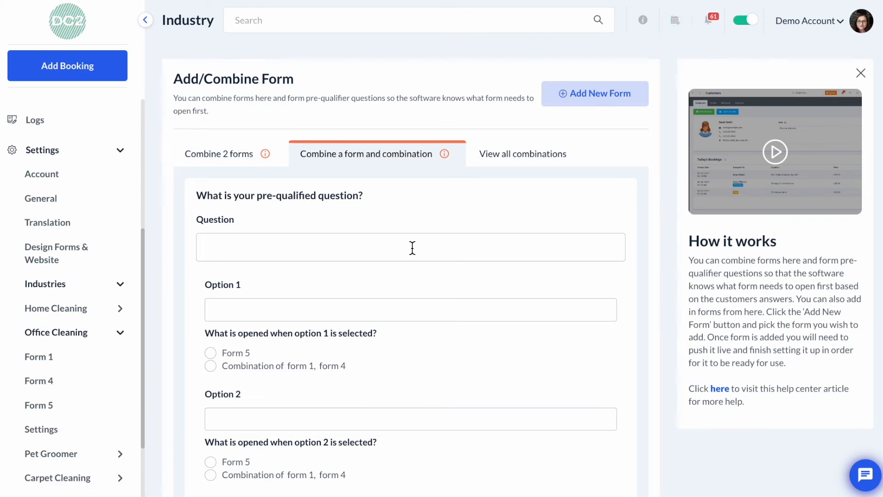
{"action": "left_click", "coordinate": [392, 255]}
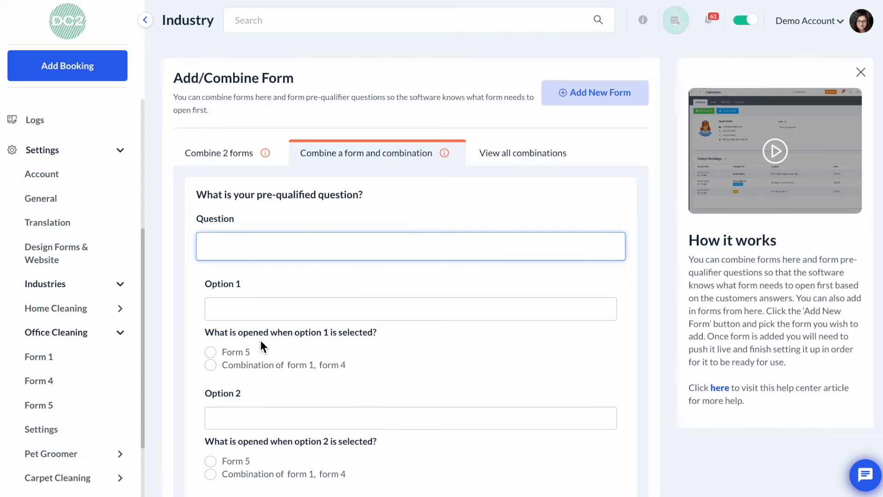
{"action": "scroll", "coordinate": [261, 345], "scroll_direction": "down", "scroll_amount": 2}
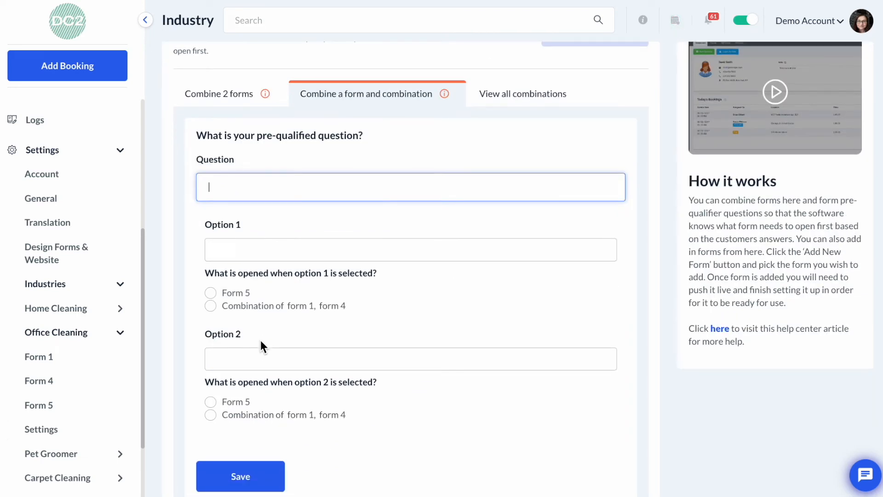
{"action": "left_click", "coordinate": [272, 363]}
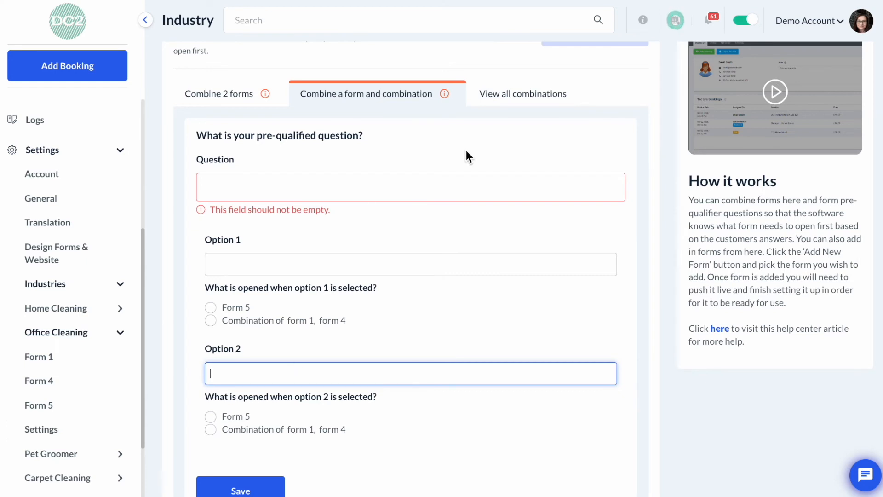
Open the existing pricing-question combination for editing from the combinations list
{"action": "left_click", "coordinate": [535, 96]}
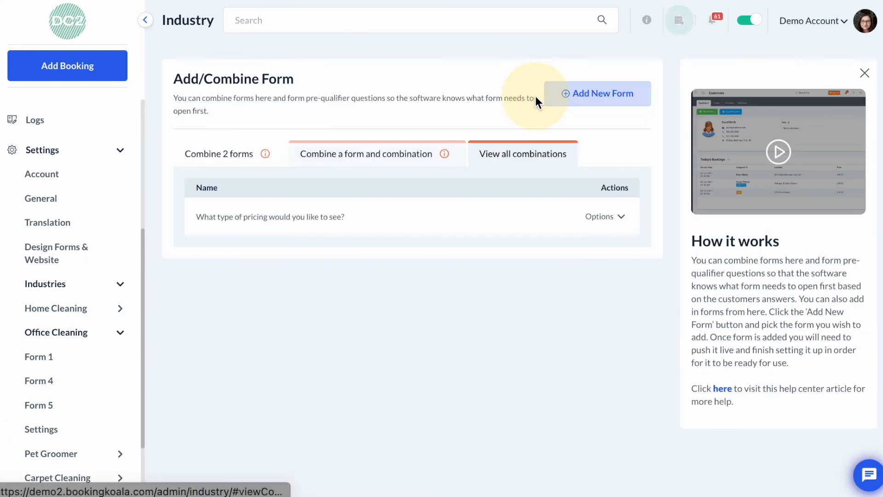
{"action": "left_click", "coordinate": [613, 222]}
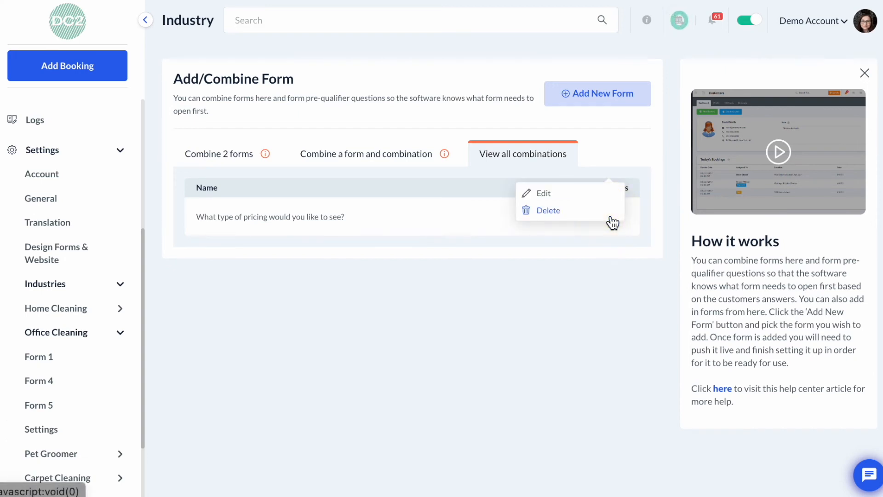
{"action": "left_click", "coordinate": [579, 196]}
{"action": "scroll", "coordinate": [490, 266], "scroll_direction": "down", "scroll_amount": 2}
{"action": "scroll", "coordinate": [310, 230], "scroll_direction": "up", "scroll_amount": 2}
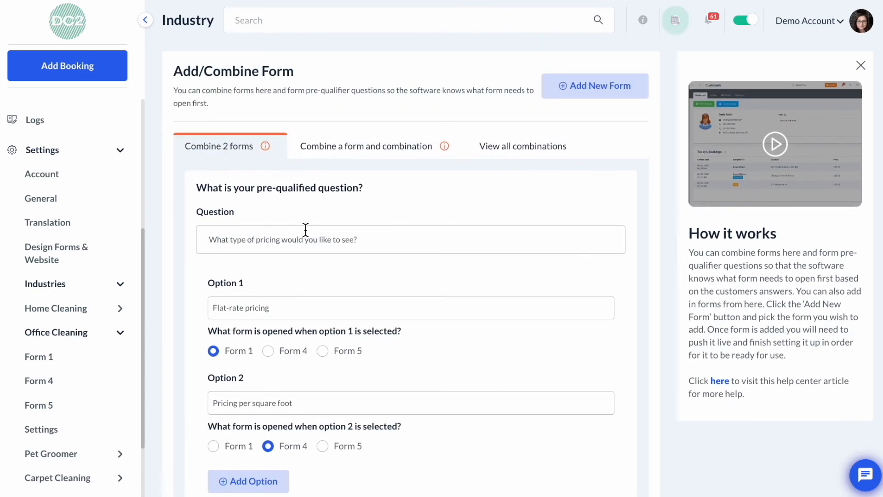
{"action": "left_click", "coordinate": [259, 158]}
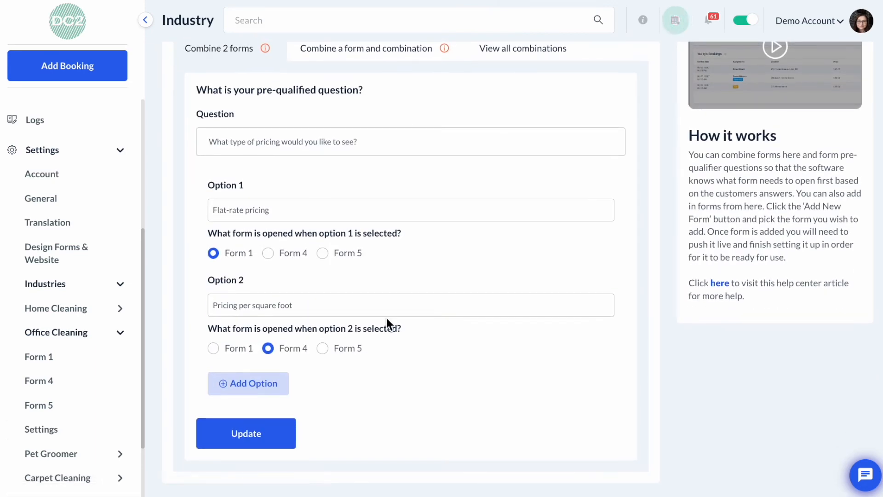
Add a third option "Hourly pricing" that opens Form 5 and update the combination
{"action": "left_click", "coordinate": [273, 386]}
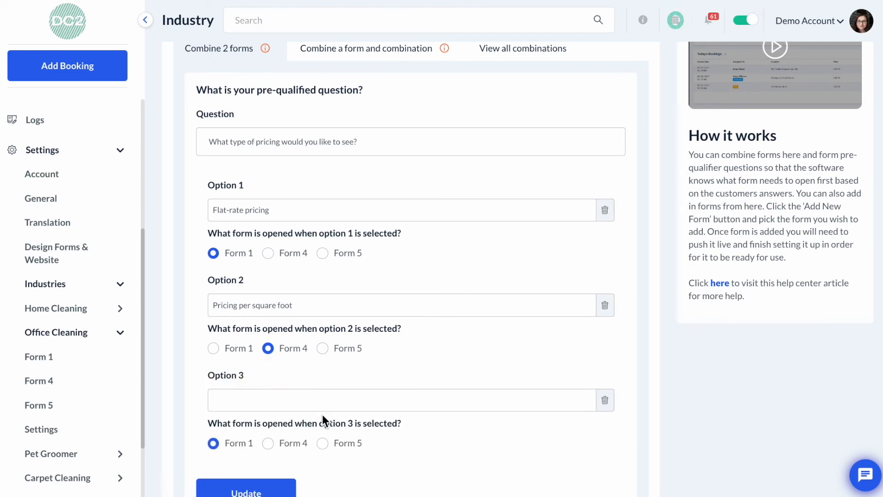
{"action": "left_click", "coordinate": [321, 444]}
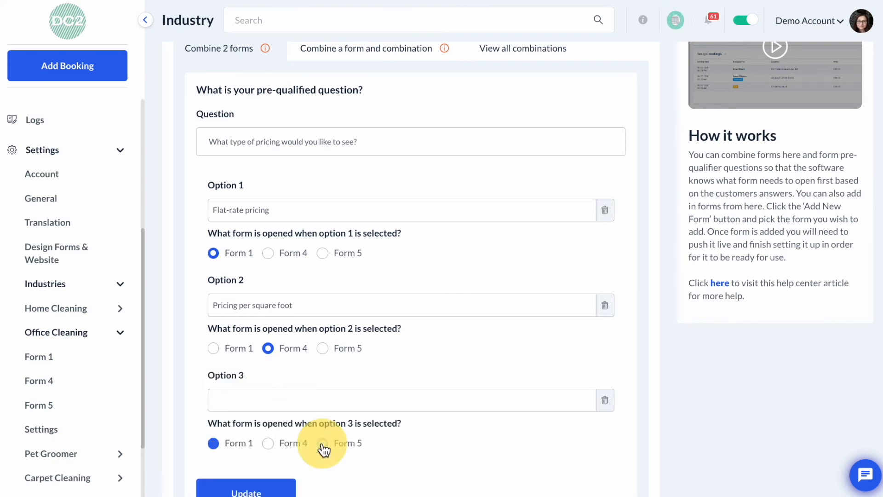
{"action": "left_click", "coordinate": [278, 404]}
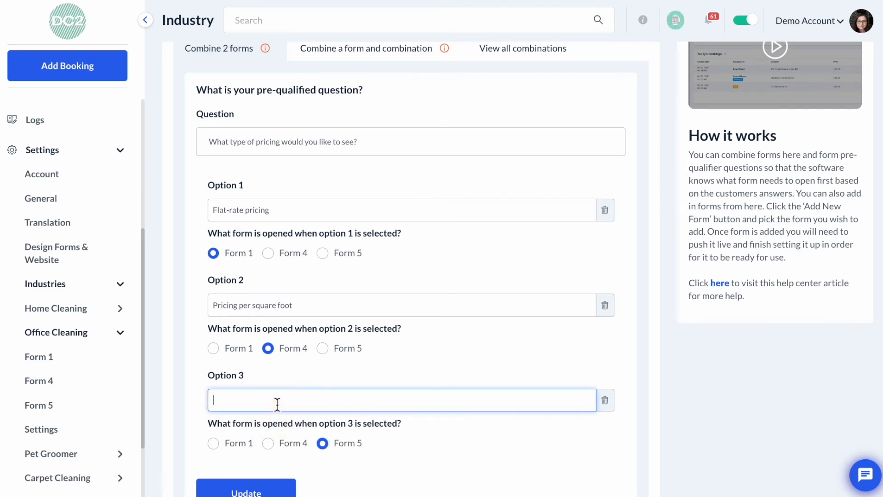
{"action": "type", "text": "Hourly pricing"}
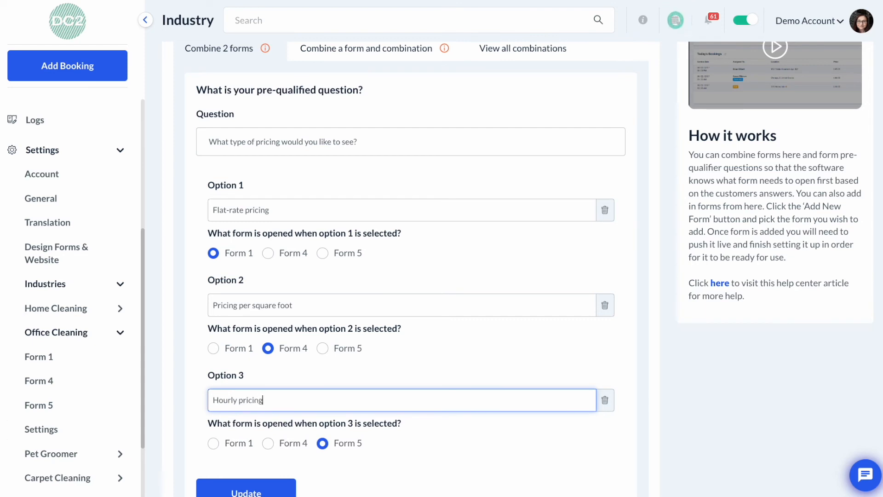
{"action": "left_click", "coordinate": [417, 463]}
{"action": "scroll", "coordinate": [418, 463], "scroll_direction": "down", "scroll_amount": 1}
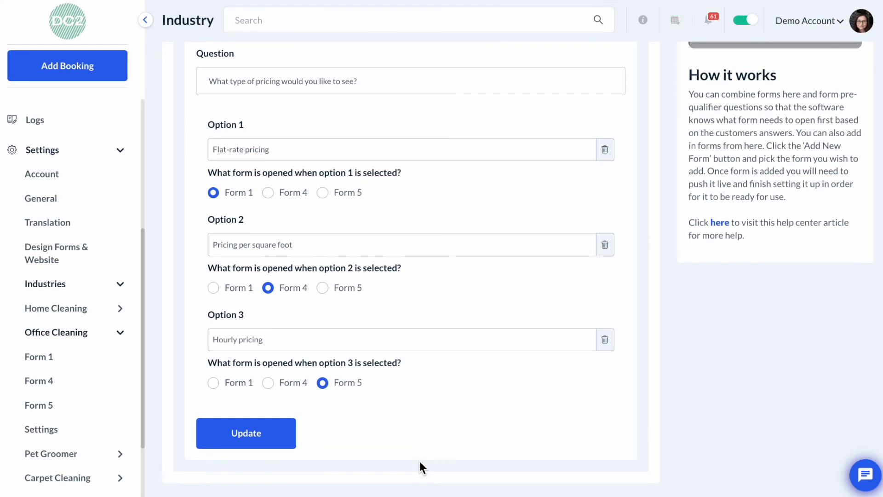
{"action": "left_click", "coordinate": [259, 436]}
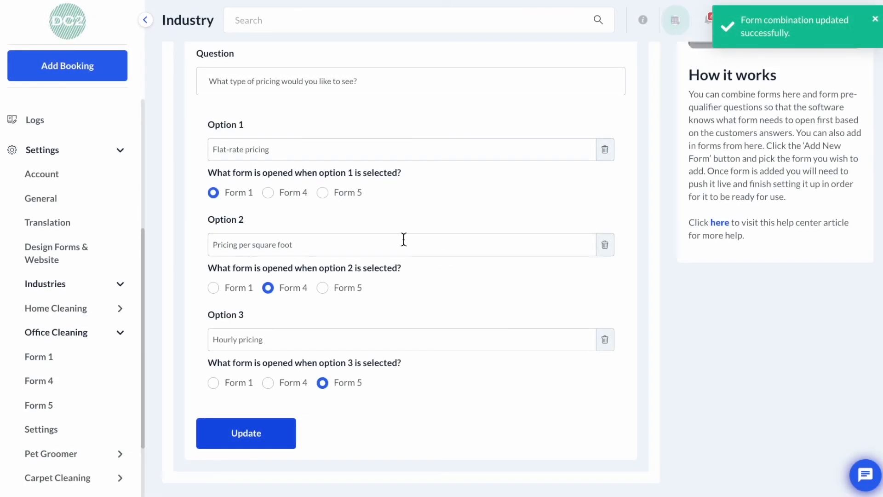
{"action": "scroll", "coordinate": [440, 394], "scroll_direction": "up", "scroll_amount": 4}
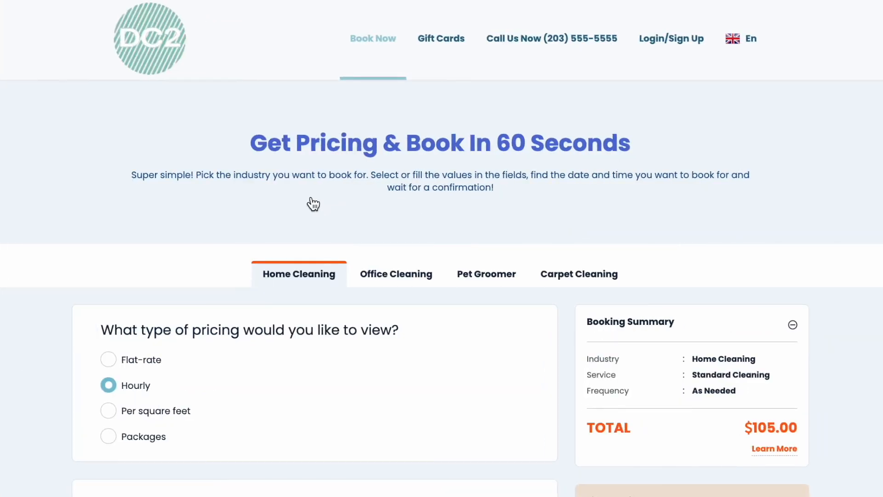
On the public booking page, open Office Cleaning and choose the Pricing per square foot option
{"action": "left_click", "coordinate": [394, 278]}
{"action": "left_click", "coordinate": [416, 276]}
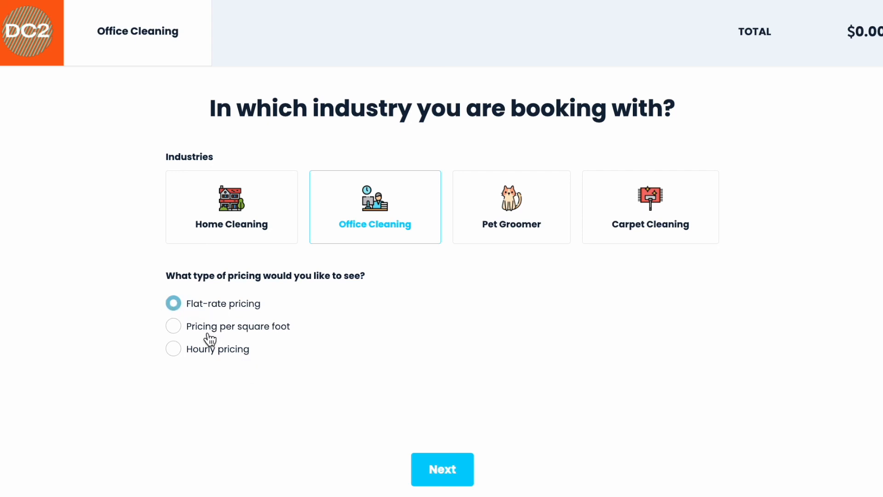
{"action": "left_click", "coordinate": [234, 328]}
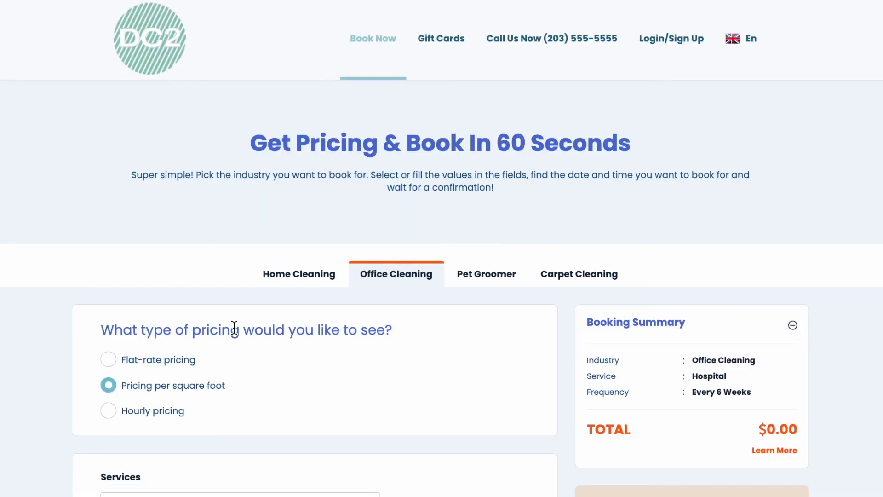
Scroll through the per-square-foot booking form to review its sections
{"action": "scroll", "coordinate": [234, 328], "scroll_direction": "down", "scroll_amount": 13}
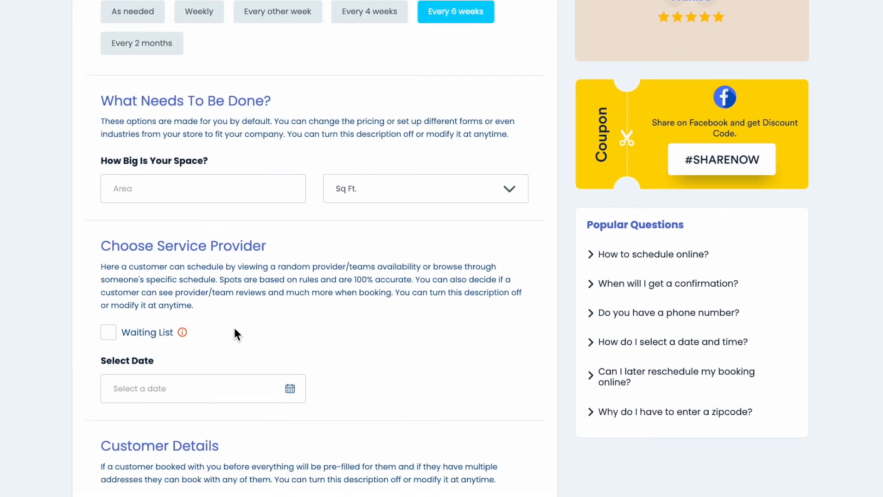
{"action": "scroll", "coordinate": [234, 328], "scroll_direction": "down", "scroll_amount": 6}
{"action": "scroll", "coordinate": [234, 328], "scroll_direction": "up", "scroll_amount": 11}
{"action": "scroll", "coordinate": [234, 327], "scroll_direction": "up", "scroll_amount": 1}
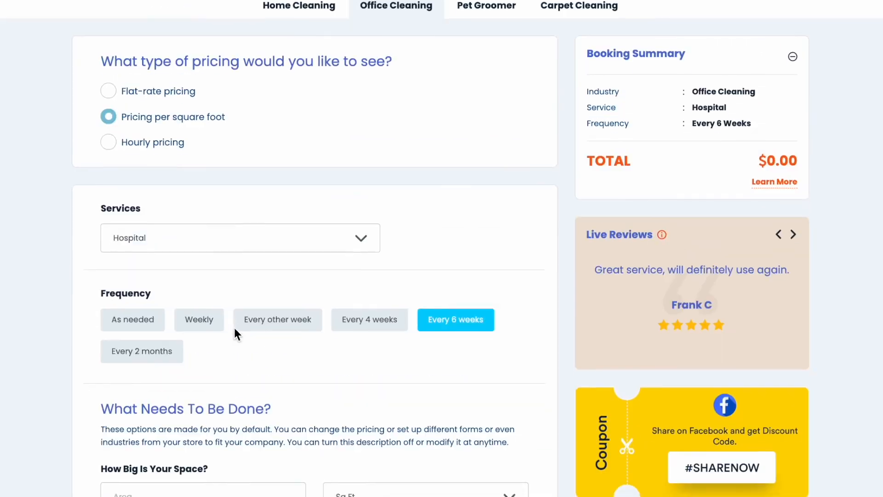
{"action": "scroll", "coordinate": [234, 327], "scroll_direction": "down", "scroll_amount": 10}
{"action": "scroll", "coordinate": [234, 327], "scroll_direction": "down", "scroll_amount": 2}
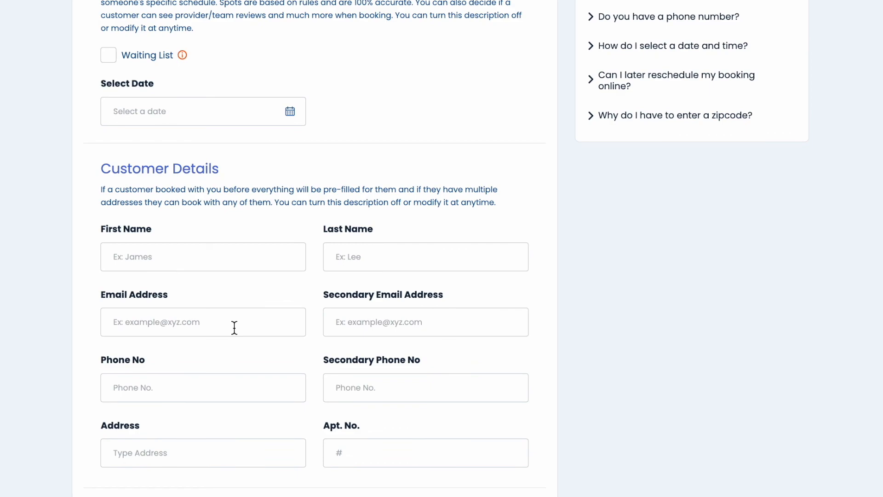
{"action": "scroll", "coordinate": [234, 328], "scroll_direction": "up", "scroll_amount": 9}
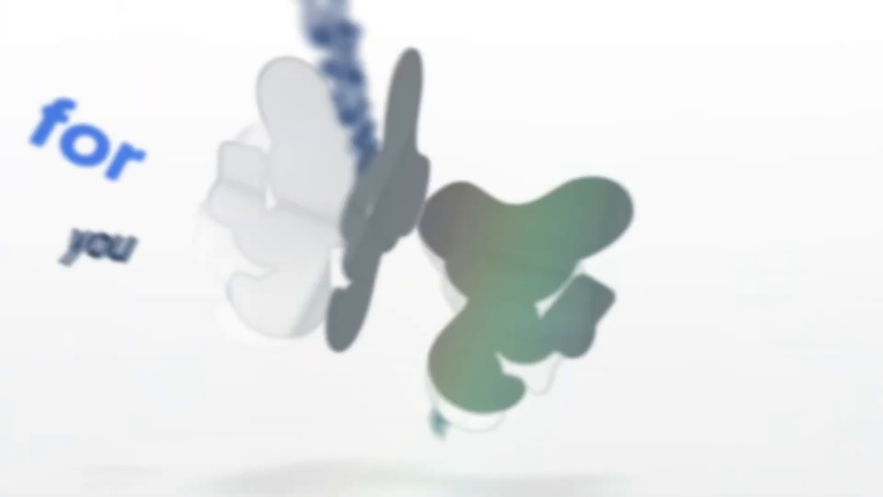